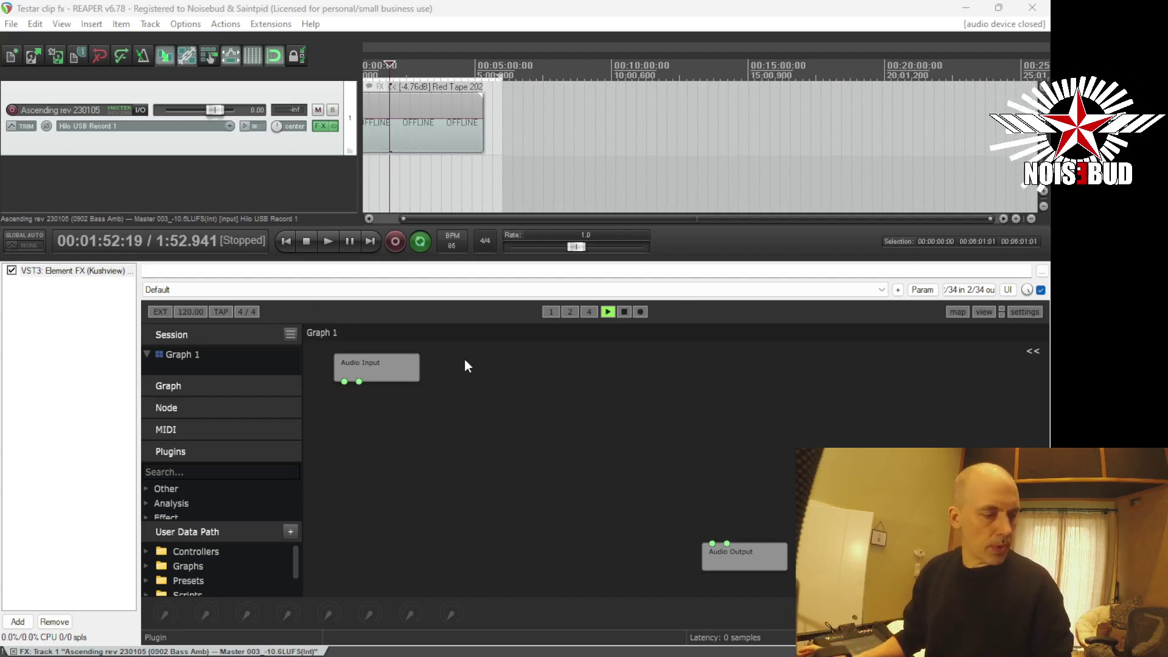
Search the plugin list for 'purr' and drop a Purr-Fect node onto Graph 1.
click(202, 471)
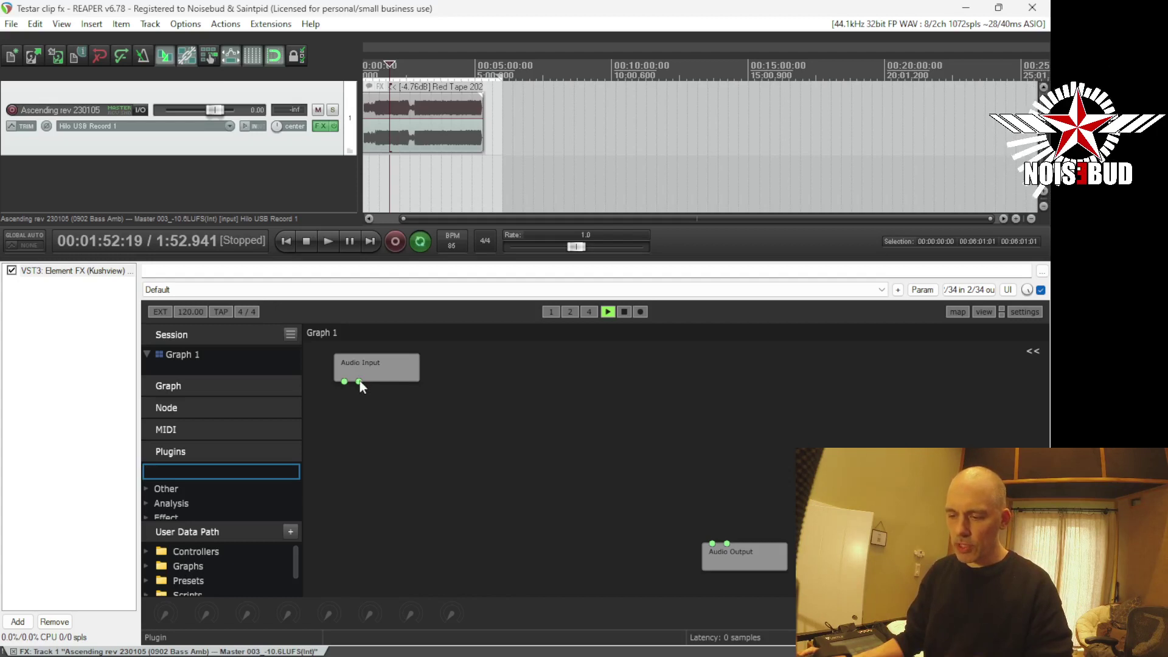
click(753, 564)
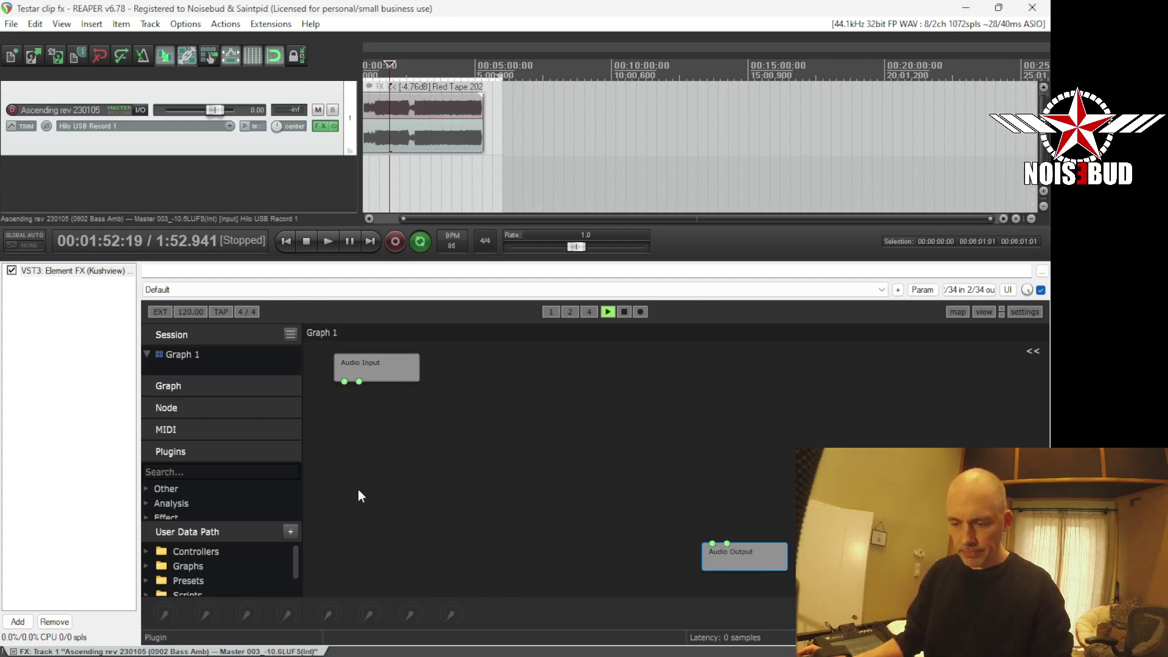
click(188, 473)
text(purr)
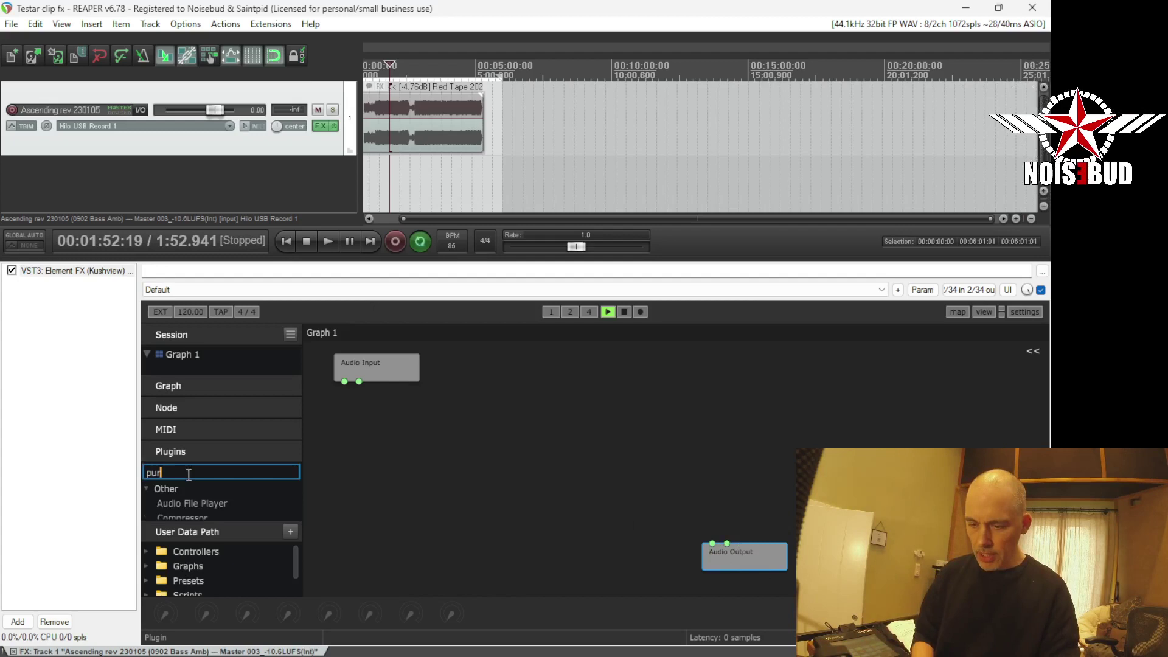
scroll(201, 503, down, 2)
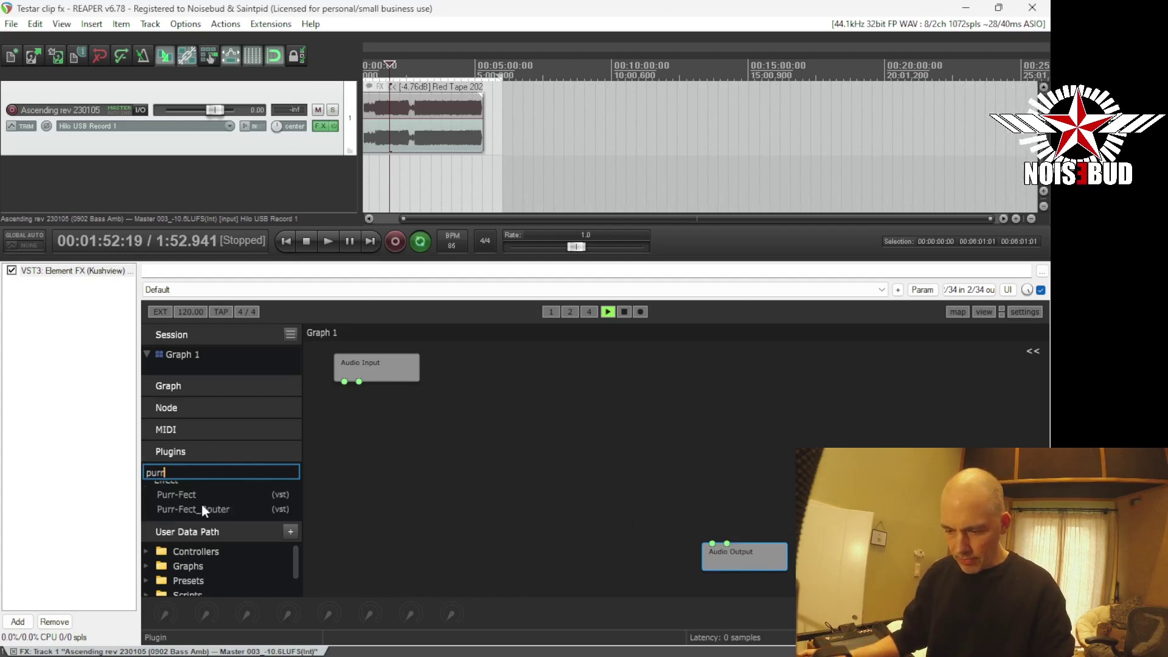
mouse_move(195, 495)
mouse_down()
mouse_move(452, 439)
mouse_move(624, 437)
mouse_up()
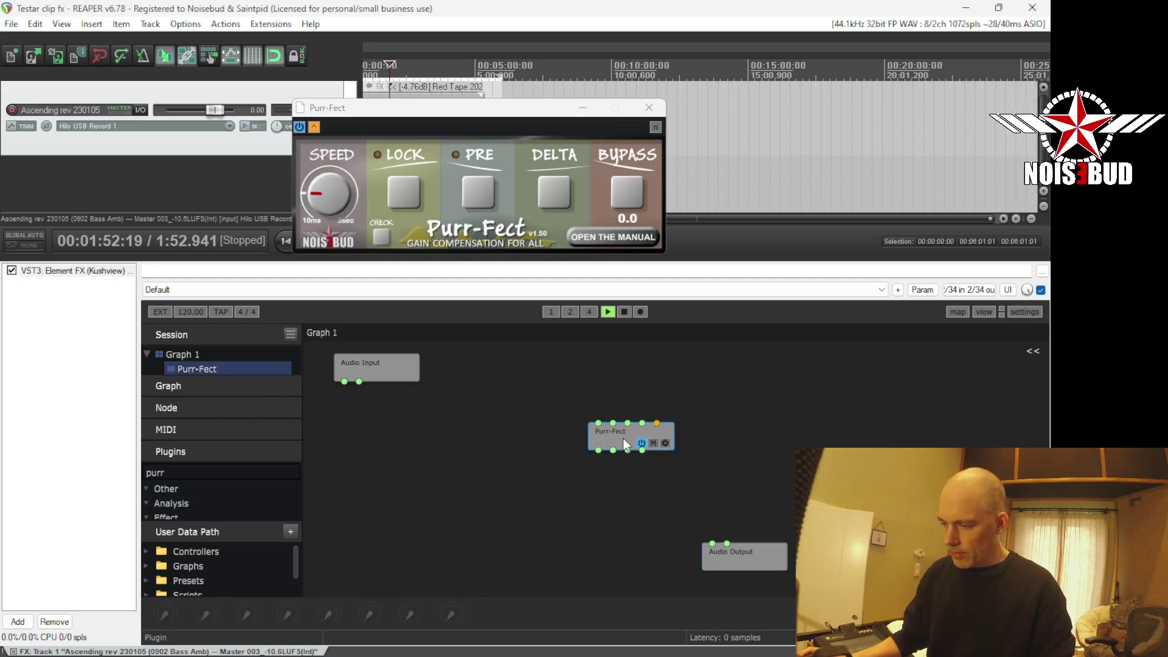
Wire both Audio Input channels into Purr-Fect and Purr-Fect's outputs into Audio Output.
drag(727, 498, 737, 502)
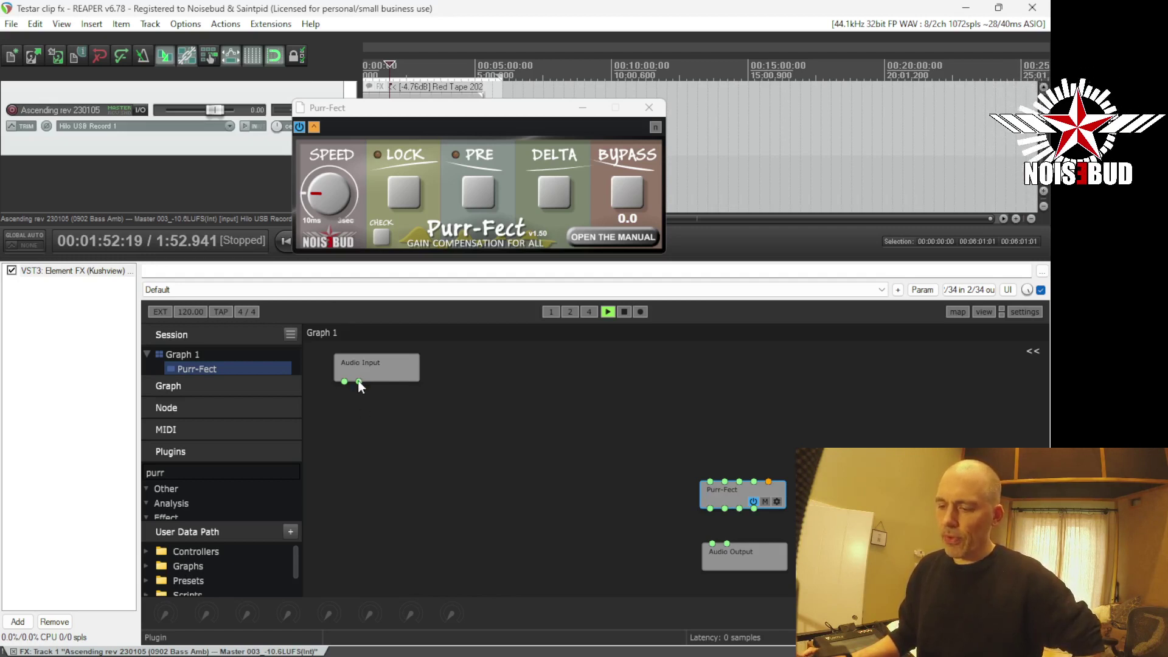
drag(359, 384, 534, 440)
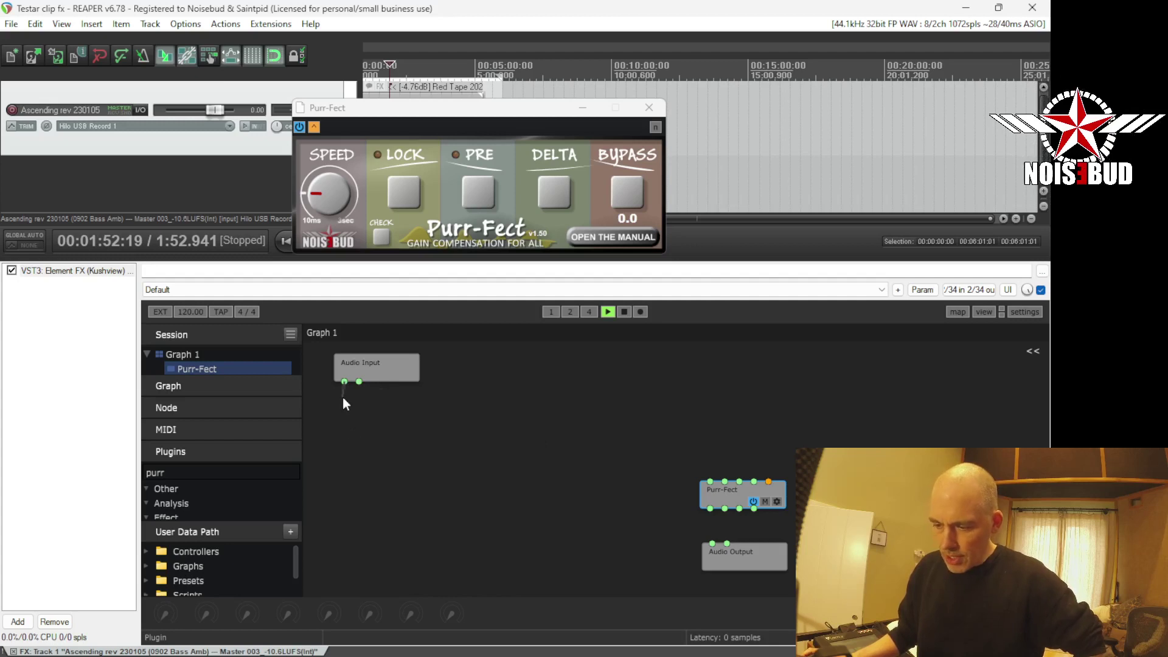
mouse_move(337, 395)
mouse_down()
mouse_move(339, 411)
mouse_move(739, 470)
mouse_move(739, 480)
mouse_up()
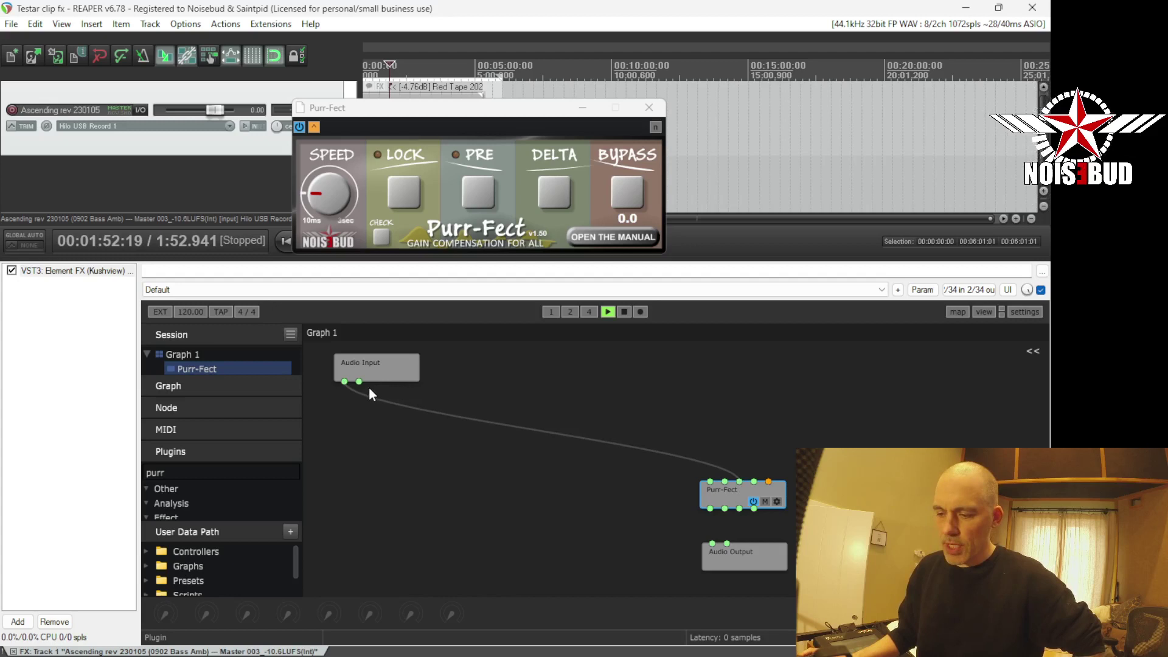
drag(357, 383, 756, 481)
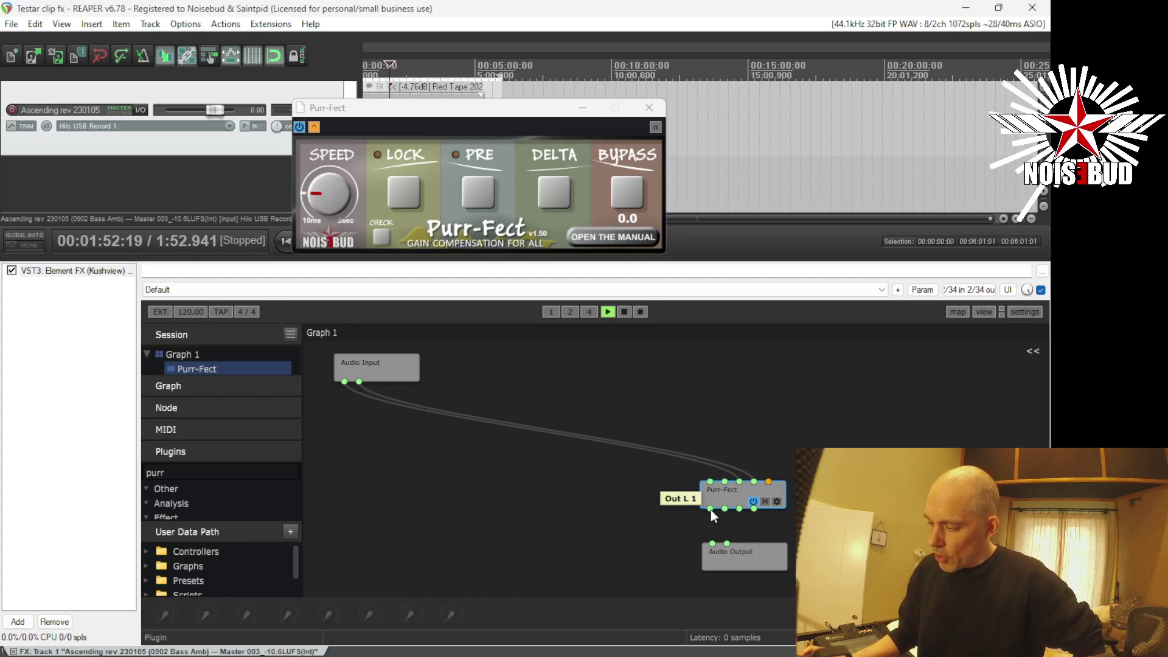
drag(710, 508, 715, 547)
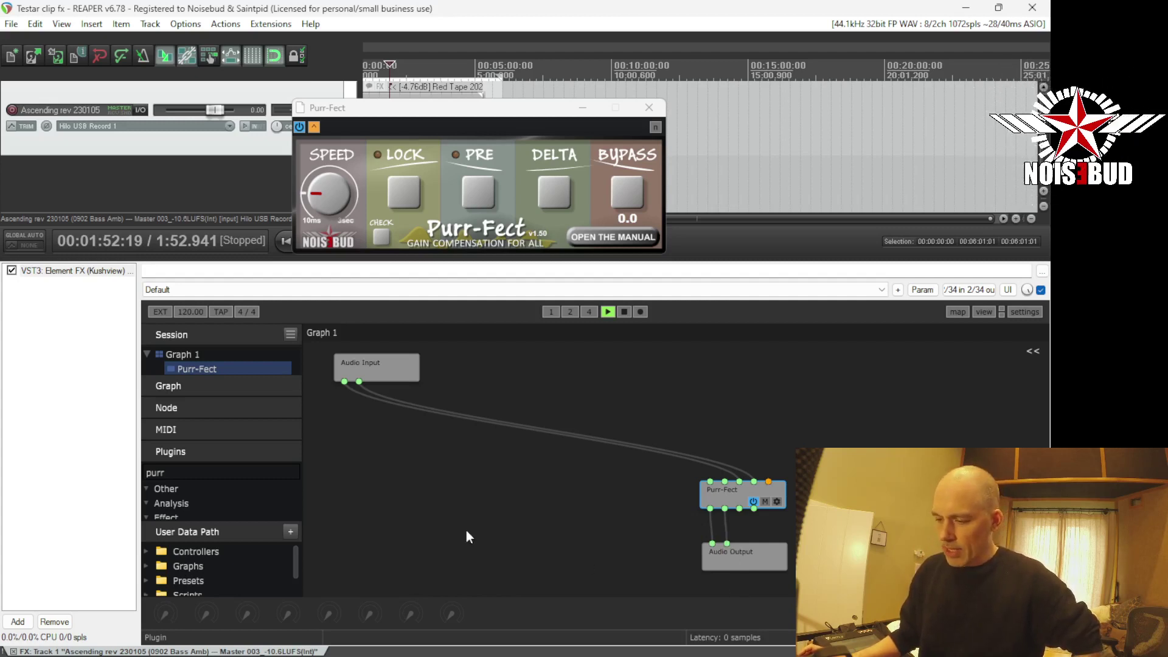
Search 'hg' to add the HG-2 node, then move the Purr-Fect and HG-2 windows to the top.
double_click(228, 470)
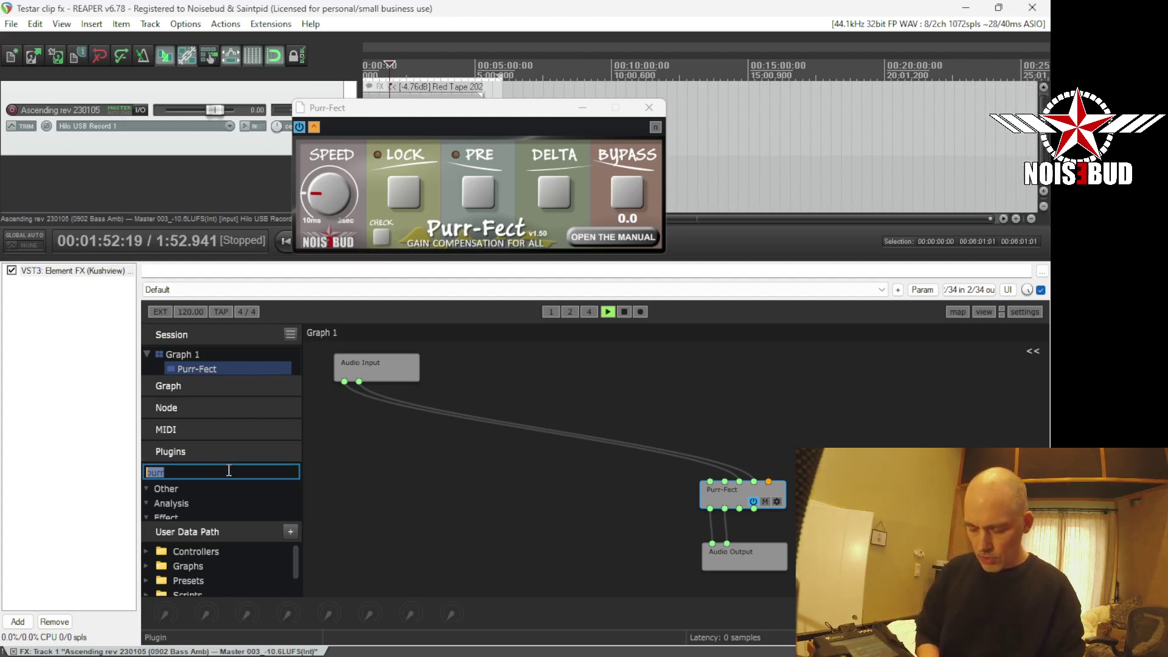
text(hg)
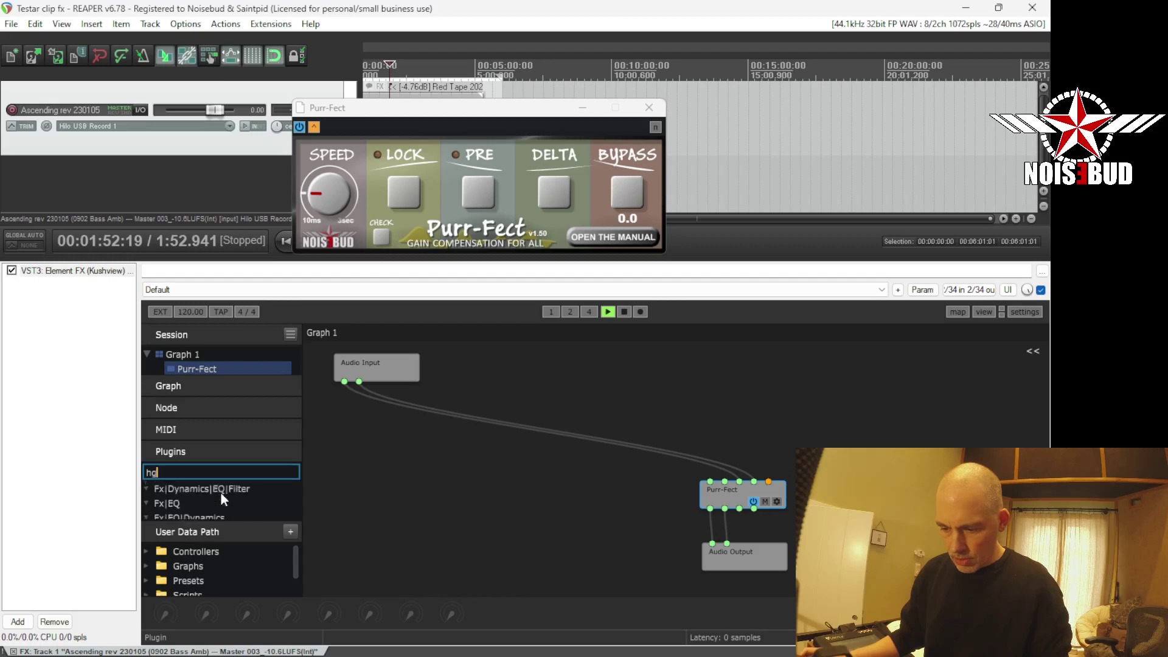
scroll(220, 491, down, 2)
scroll(220, 492, down, 2)
scroll(221, 491, down, 2)
scroll(219, 492, down, 2)
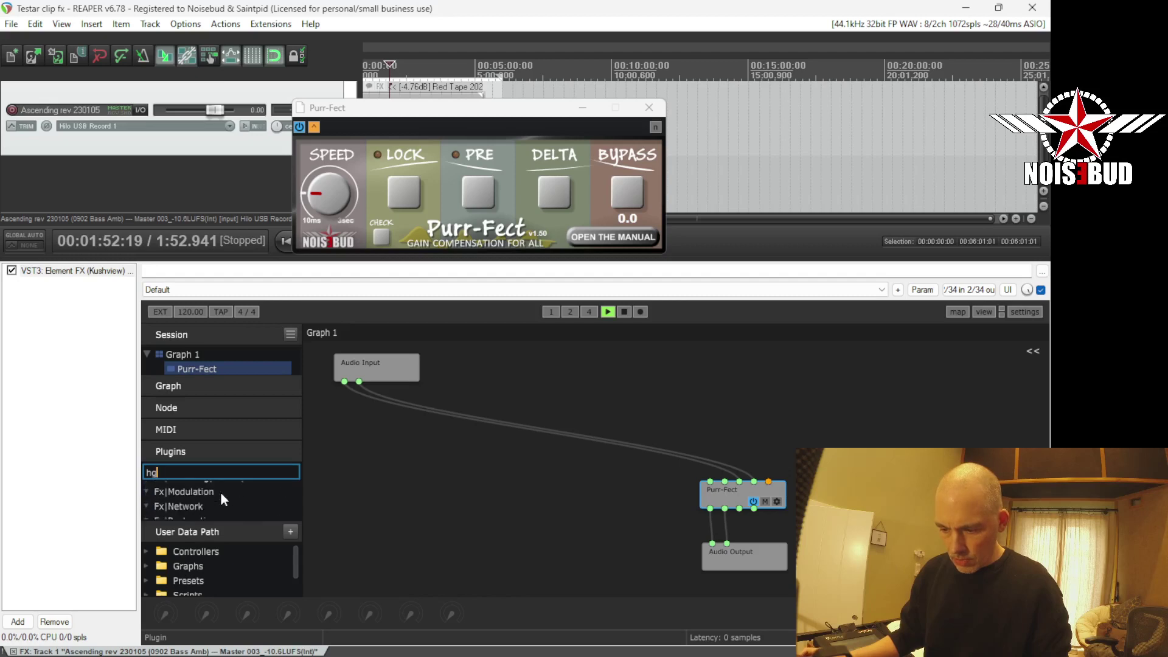
scroll(220, 491, down, 2)
scroll(220, 492, down, 2)
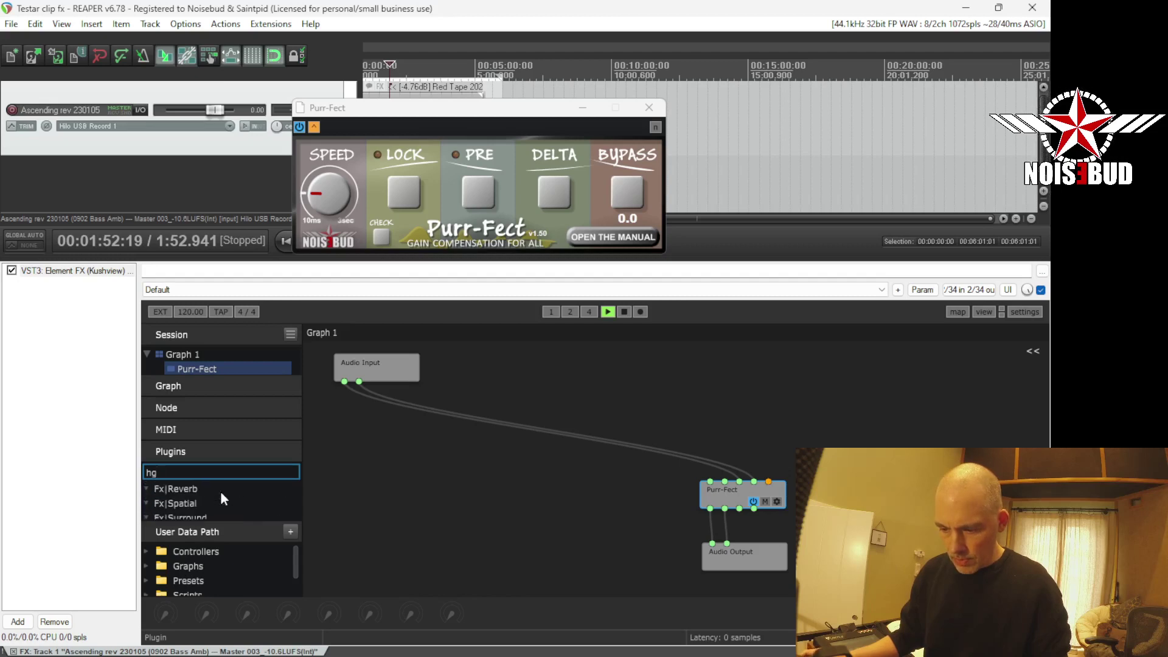
scroll(220, 490, down, 2)
scroll(220, 491, down, 2)
scroll(219, 491, down, 2)
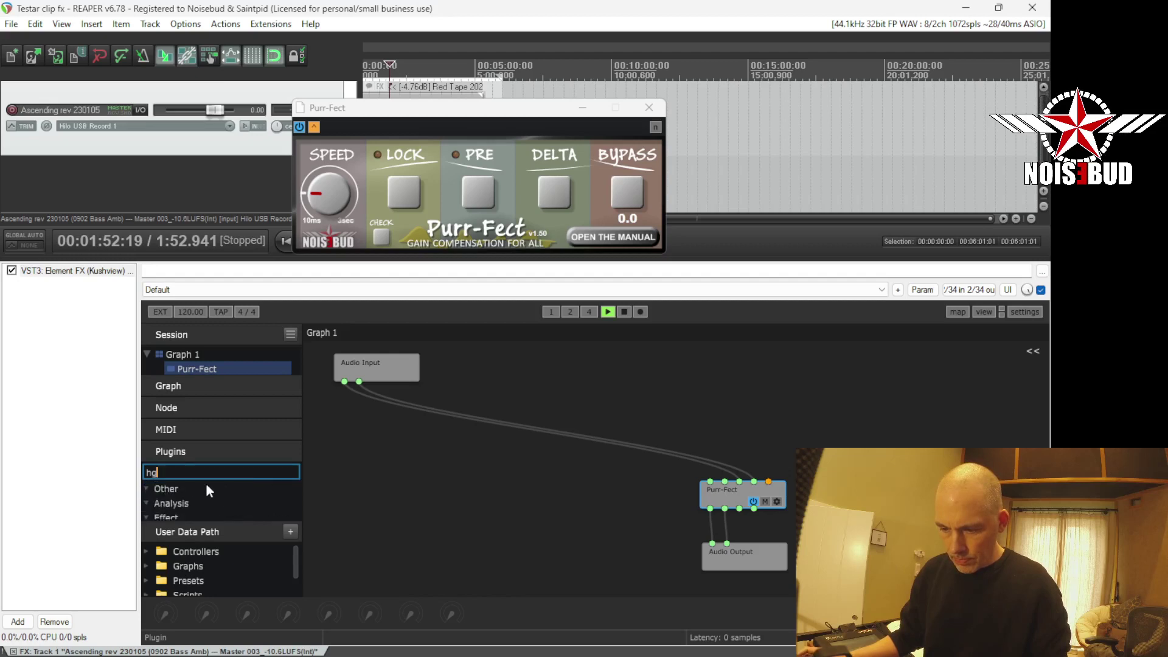
key(BackSpace)
text(g)
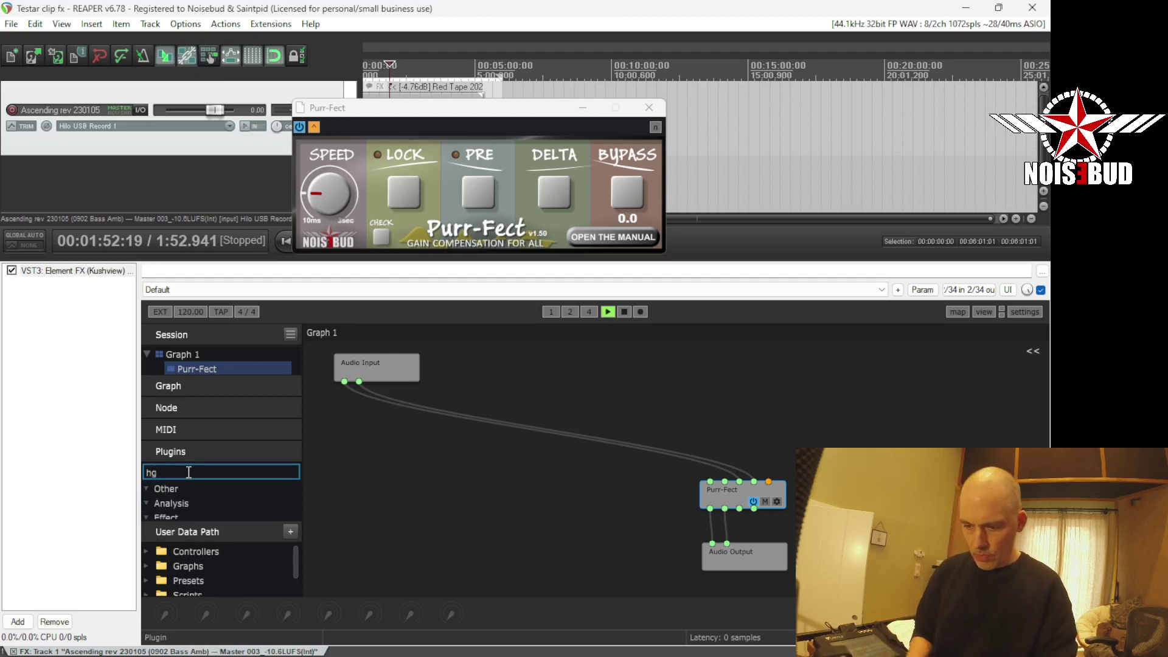
scroll(219, 511, up, 2)
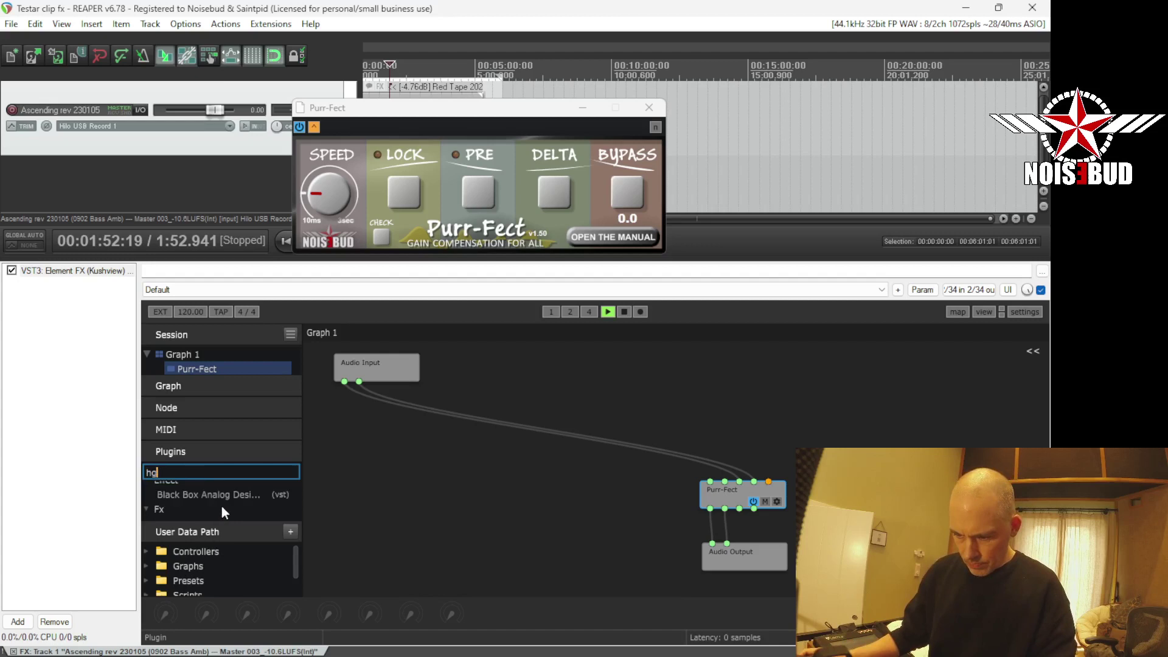
drag(224, 492, 393, 479)
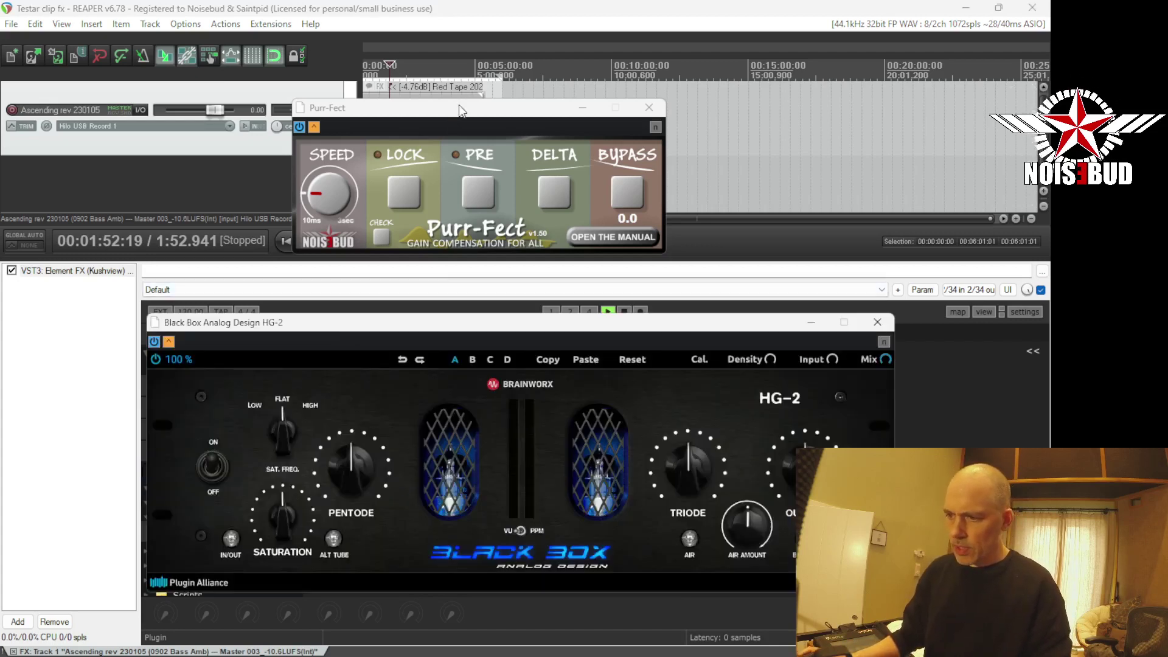
drag(460, 108, 794, 36)
drag(630, 322, 509, 203)
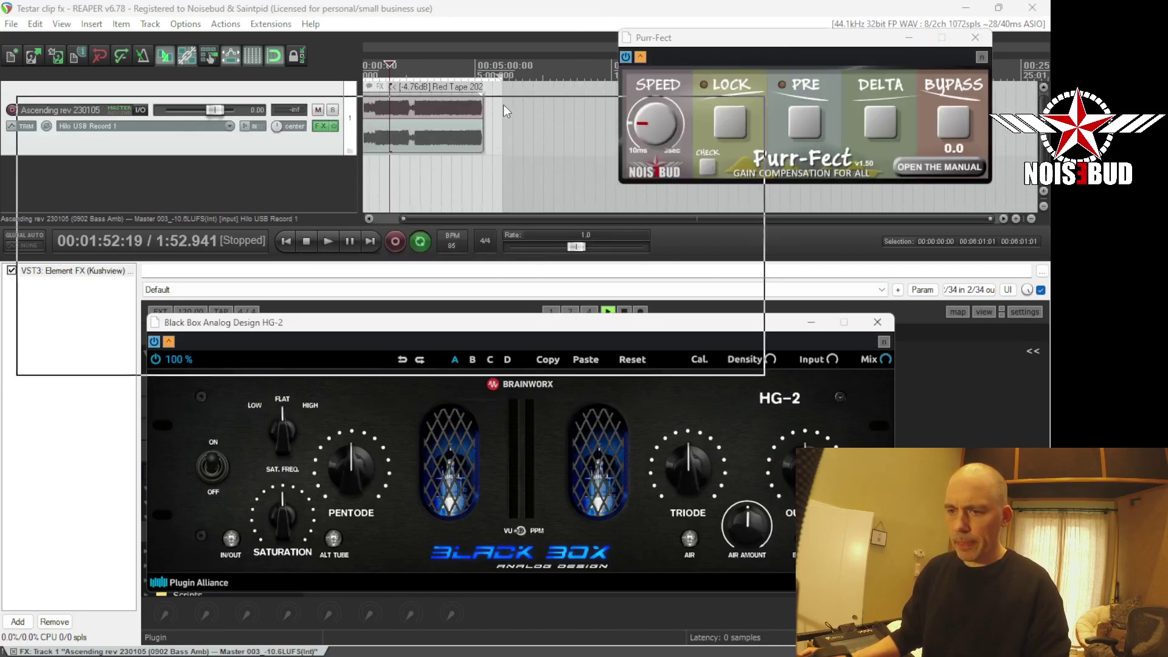
drag(503, 105, 509, 98)
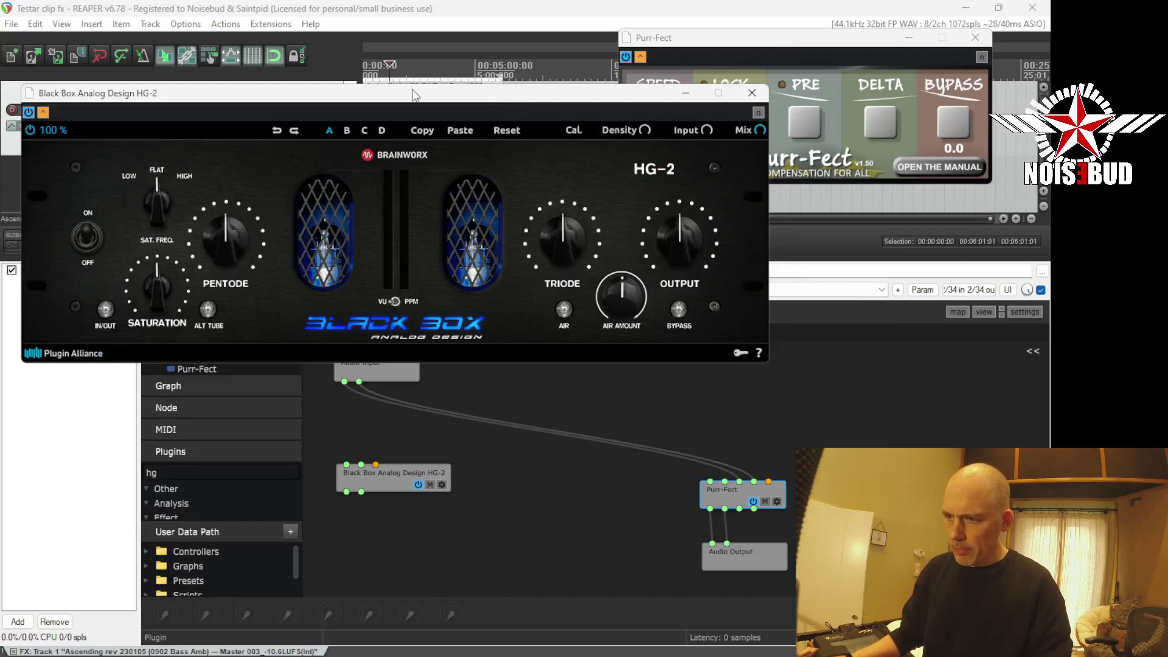
Wire Audio Input's channels into HG-2 and HG-2's outputs into Purr-Fect's inputs.
drag(413, 95, 411, 72)
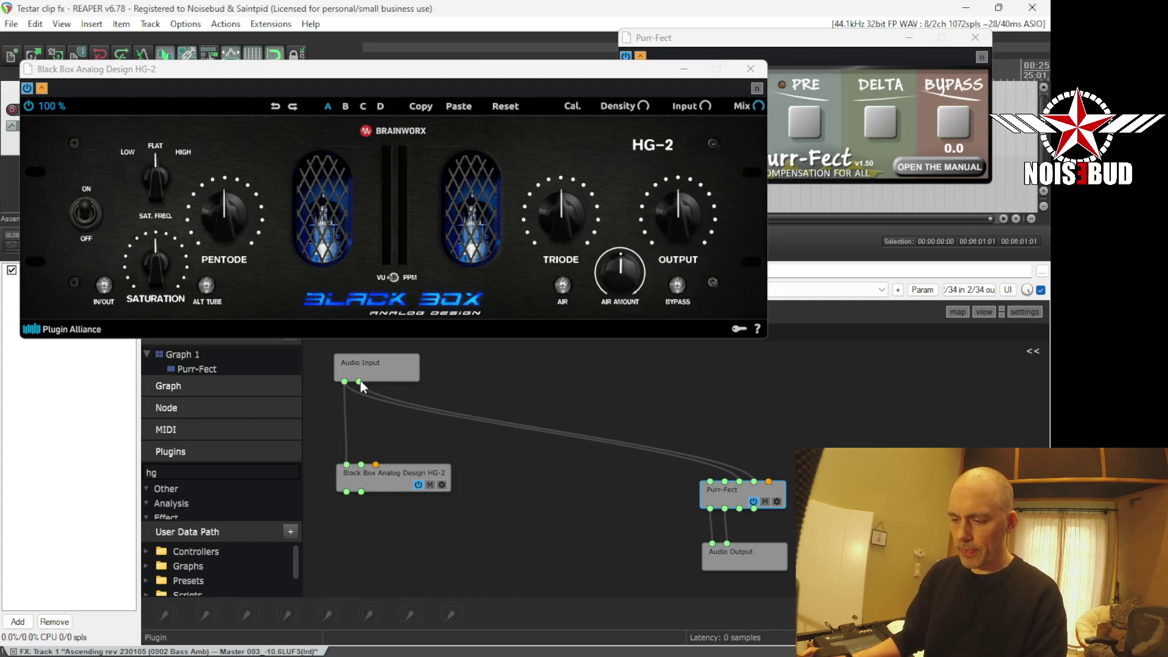
drag(357, 382, 360, 462)
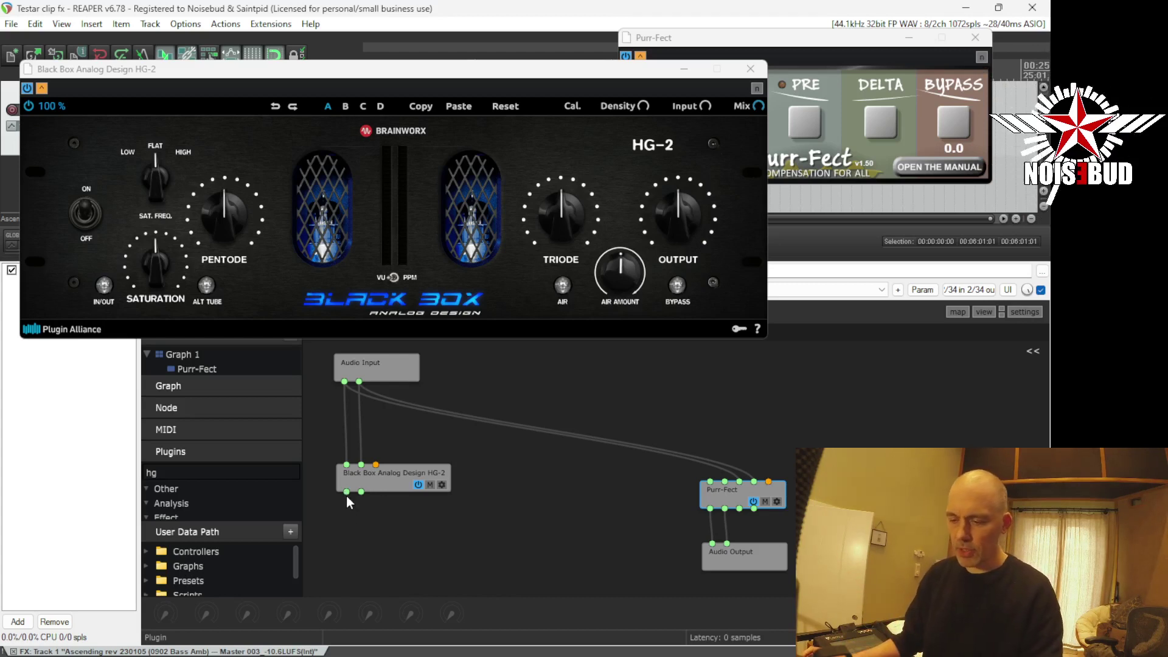
mouse_move(345, 492)
mouse_down()
mouse_move(487, 543)
mouse_move(711, 484)
mouse_up()
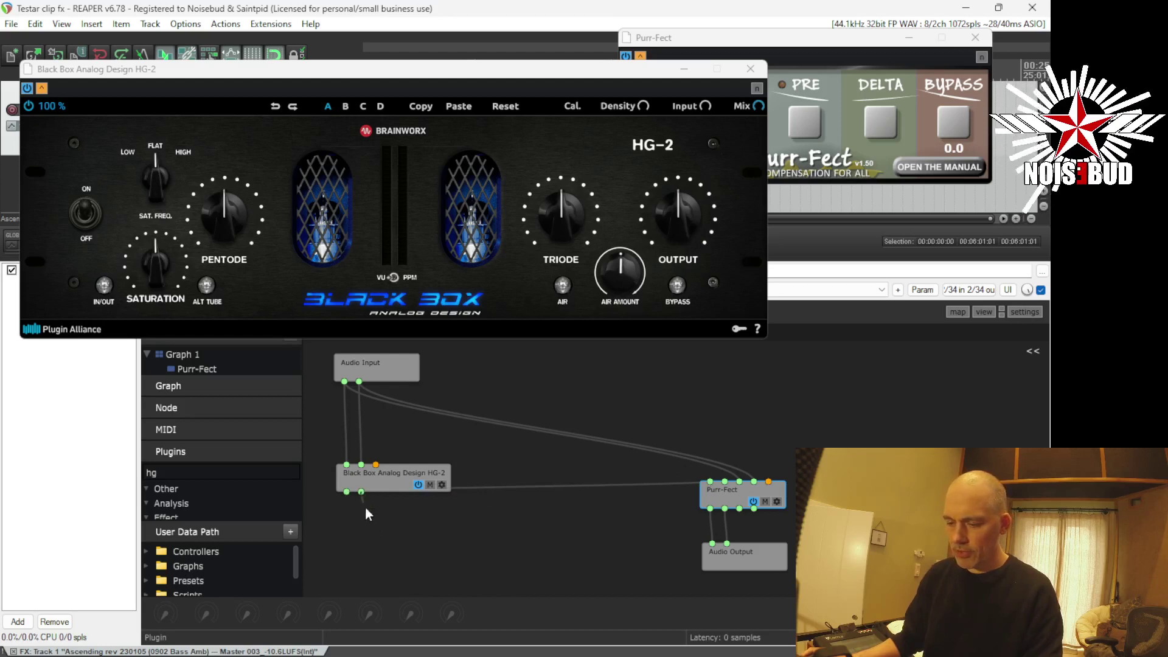
drag(362, 492, 724, 479)
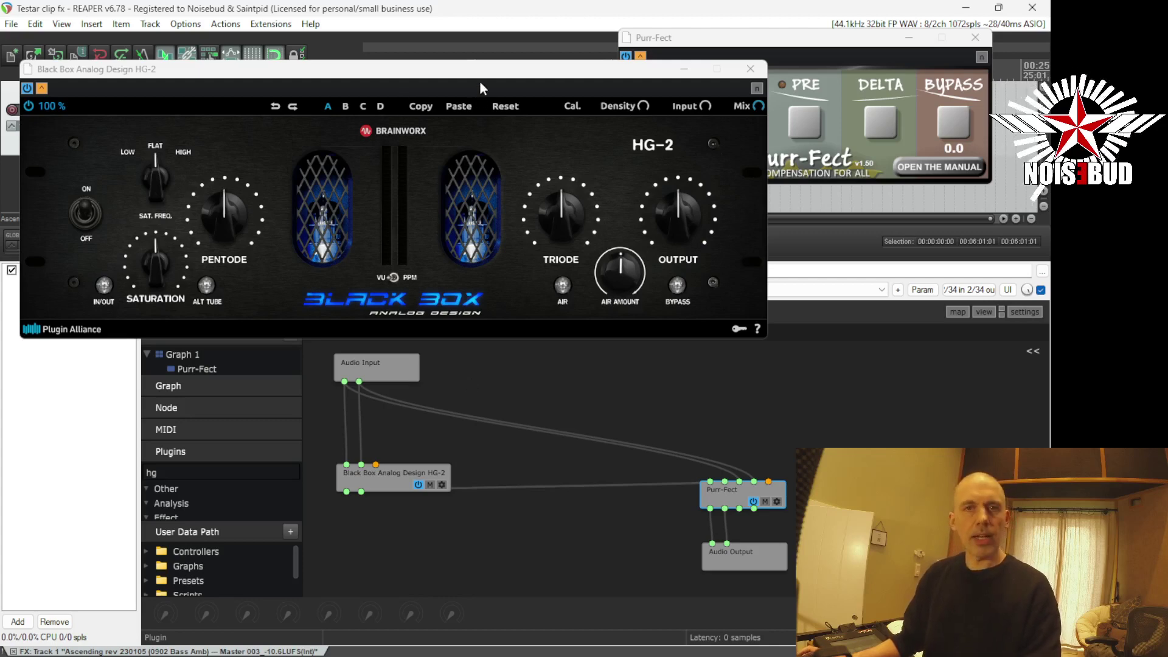
mouse_move(479, 81)
mouse_down()
mouse_move(593, 254)
mouse_move(623, 271)
mouse_up()
With Purr-Fect bypassed, play from about 3:00 and raise HG-2's pentode saturation.
click(952, 122)
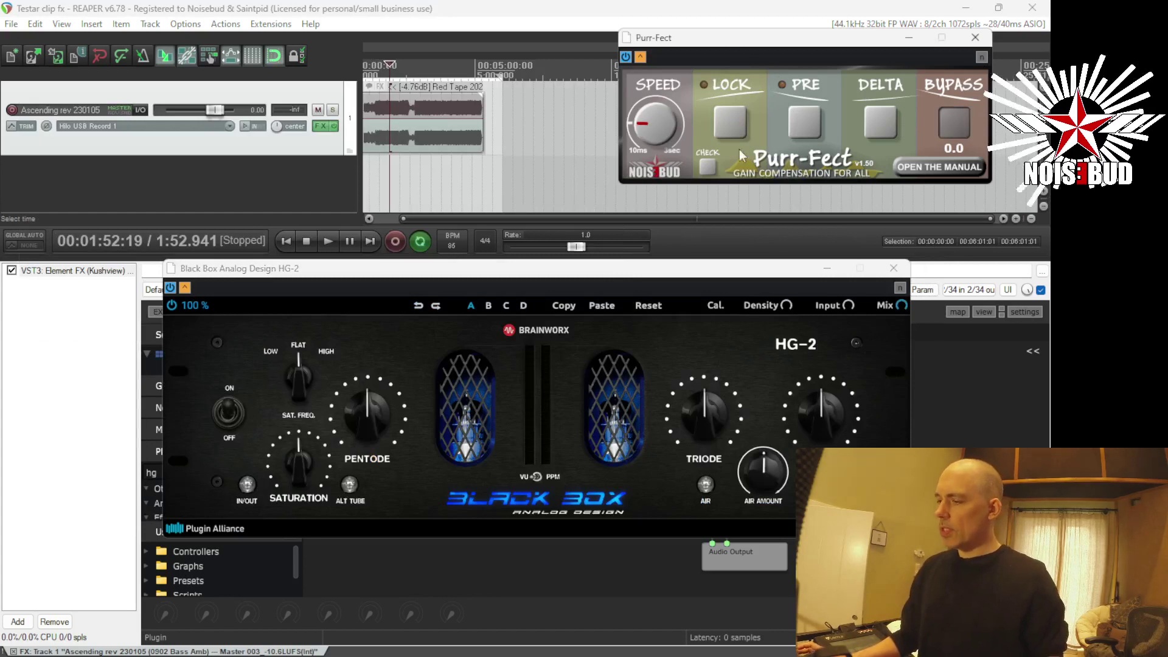
click(391, 169)
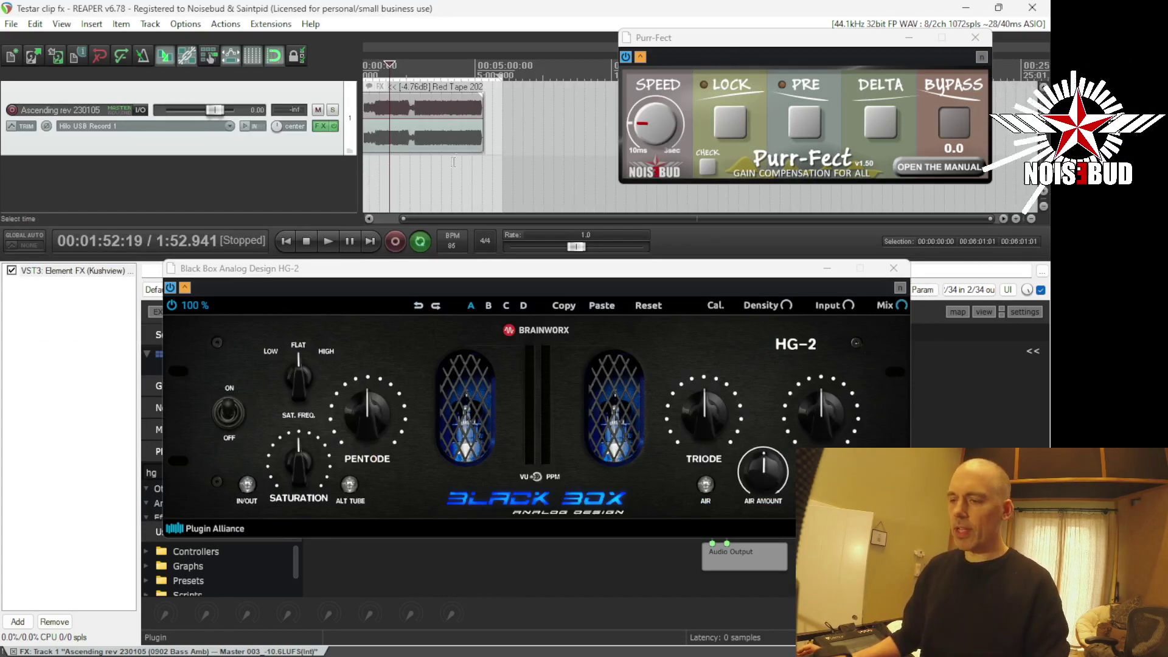
click(421, 167)
key(space)
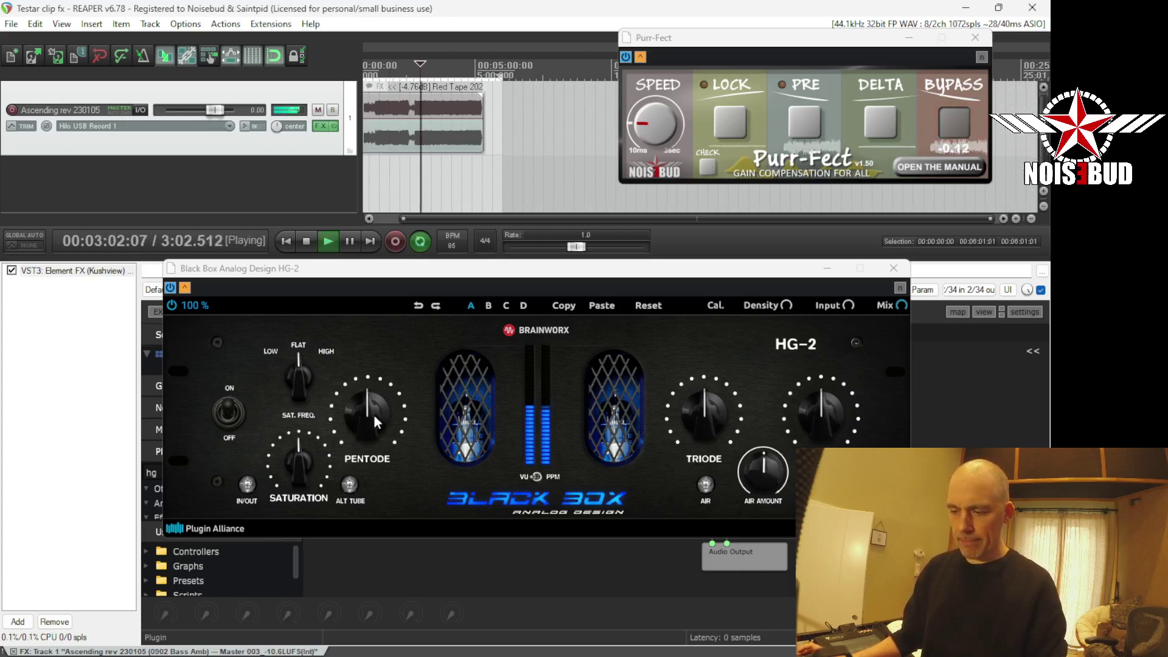
mouse_move(373, 414)
mouse_down()
mouse_move(374, 386)
mouse_move(373, 414)
mouse_up()
key(space)
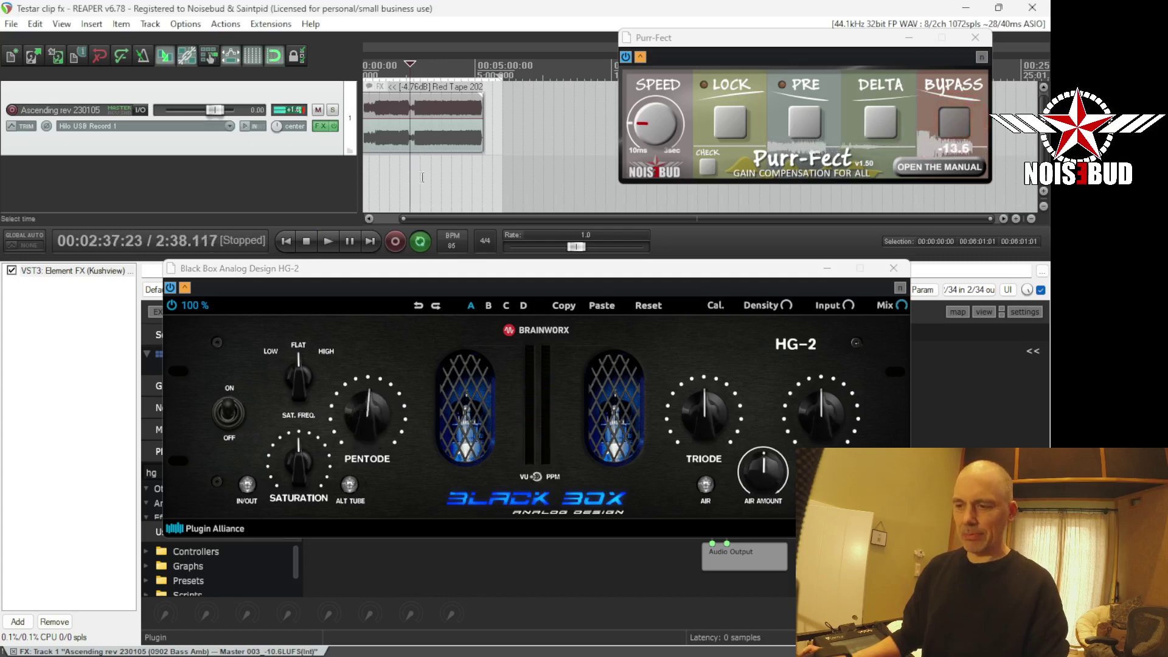
click(422, 177)
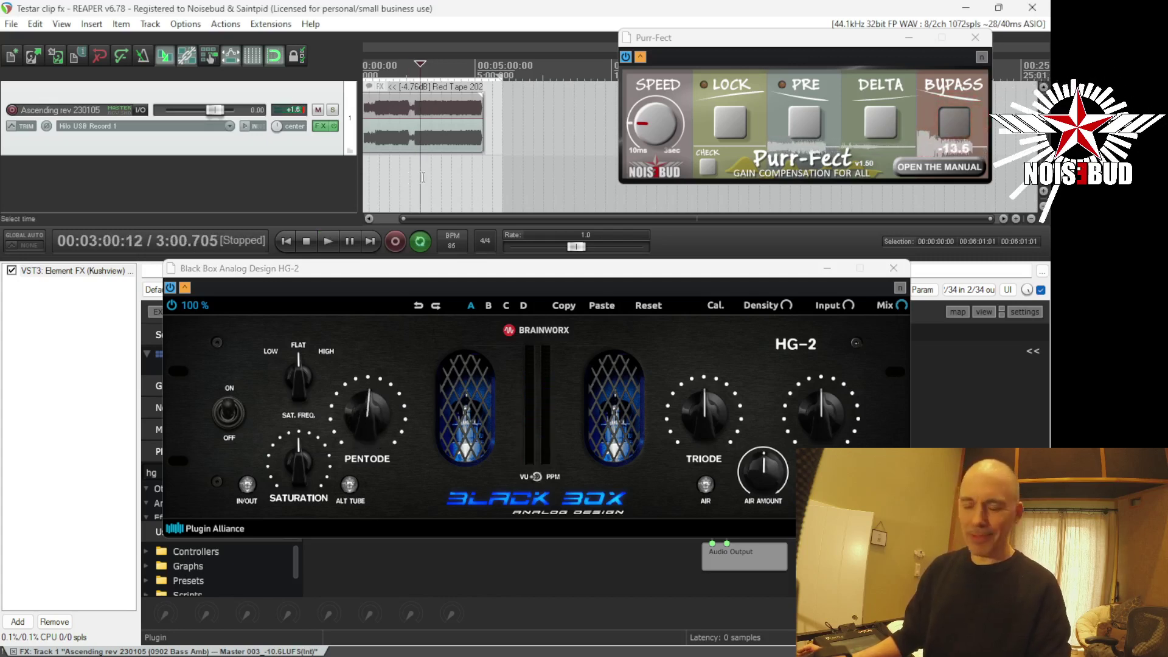
Un-bypass Purr-Fect and replay while adjusting the pentode saturation to about 70%.
click(949, 113)
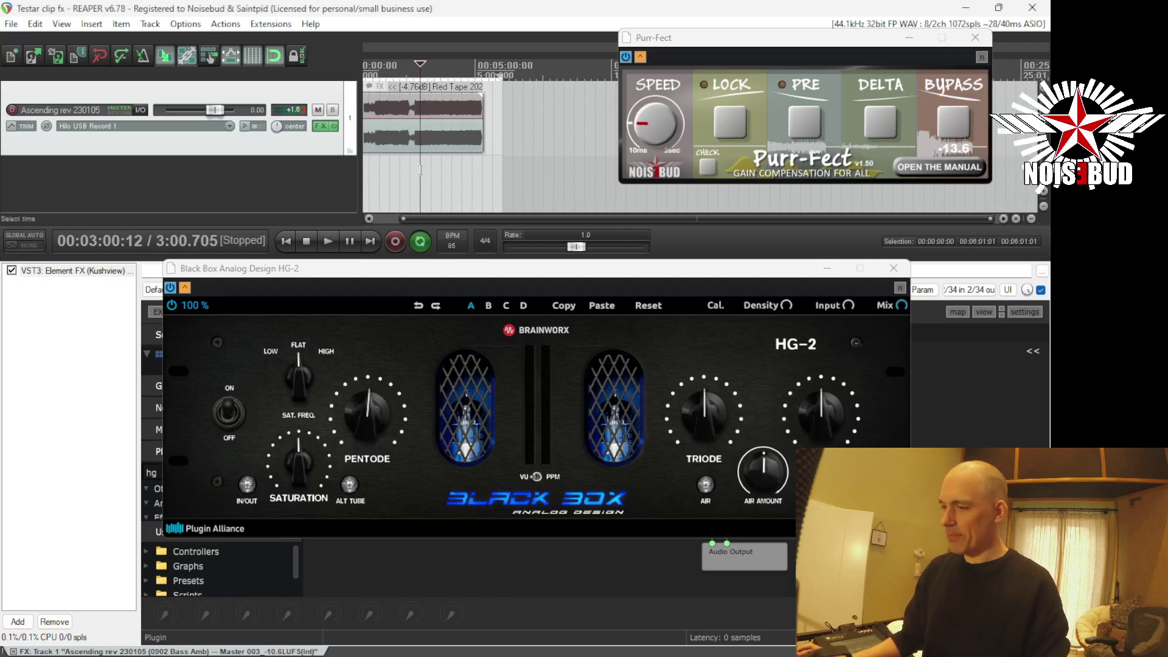
key(space)
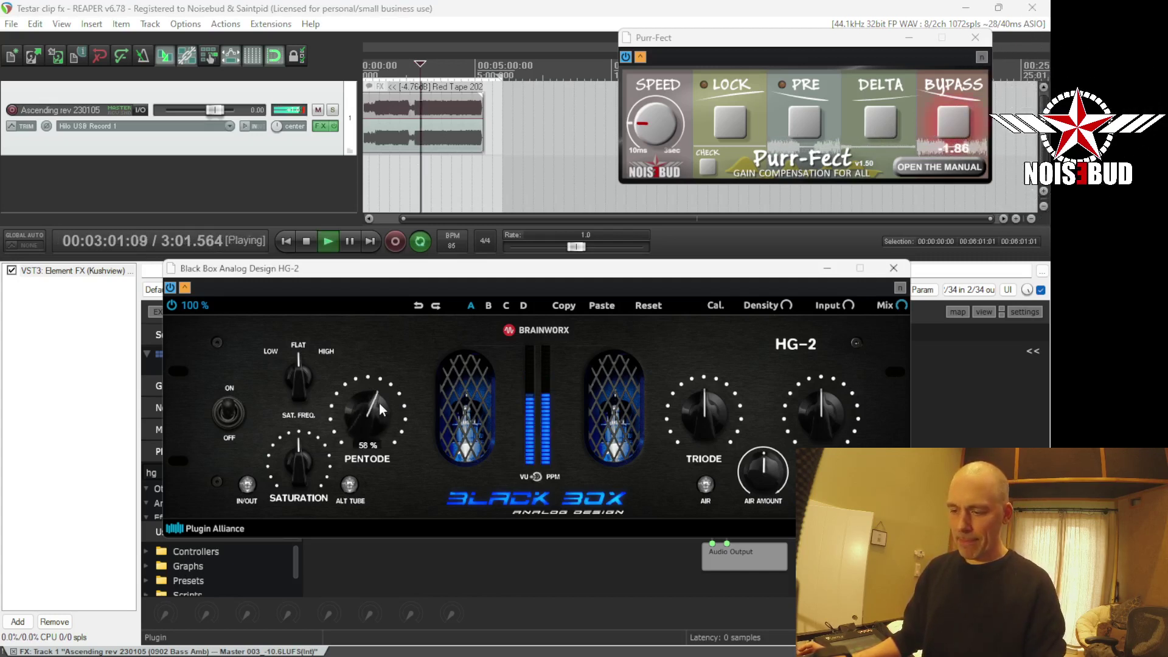
drag(378, 398, 379, 356)
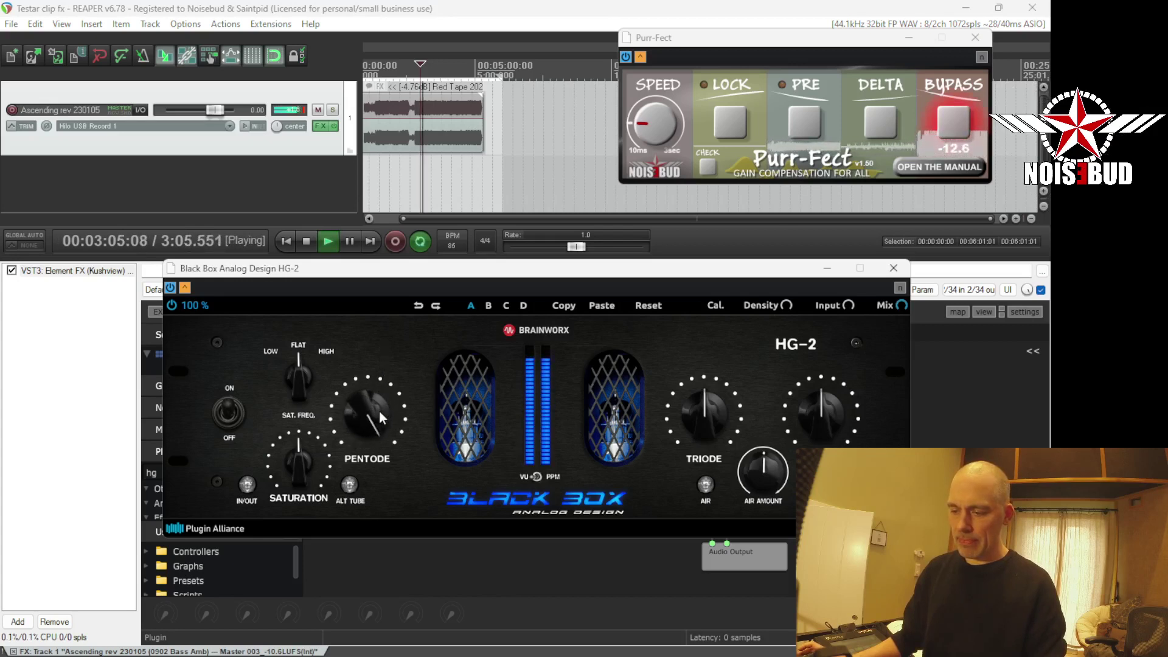
key(space)
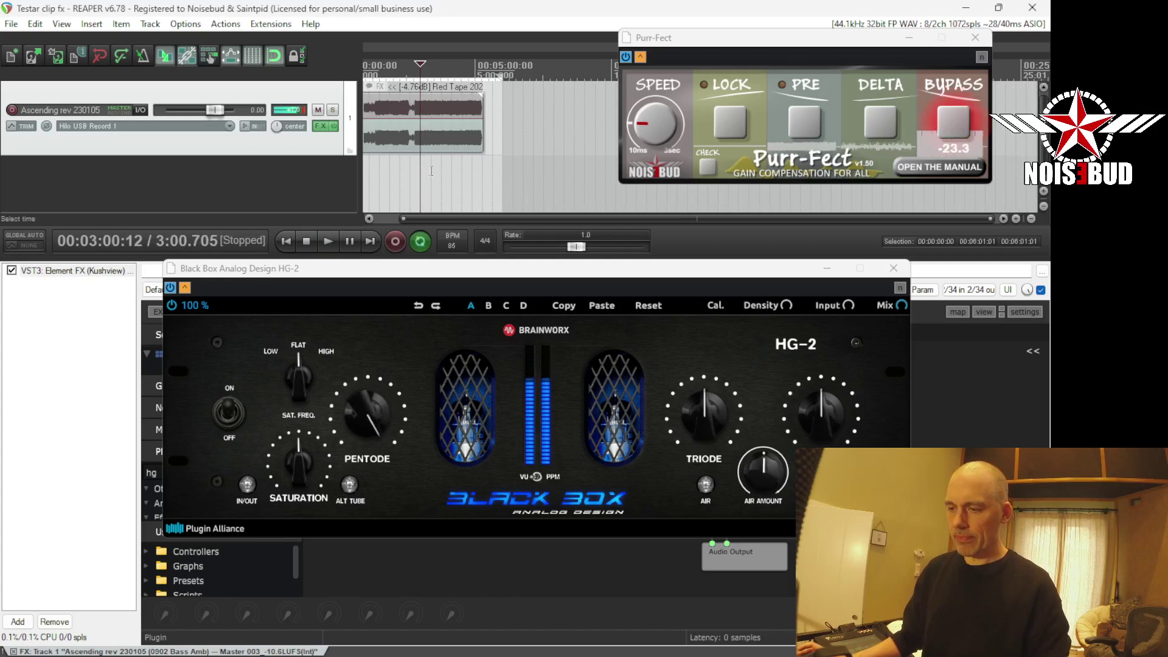